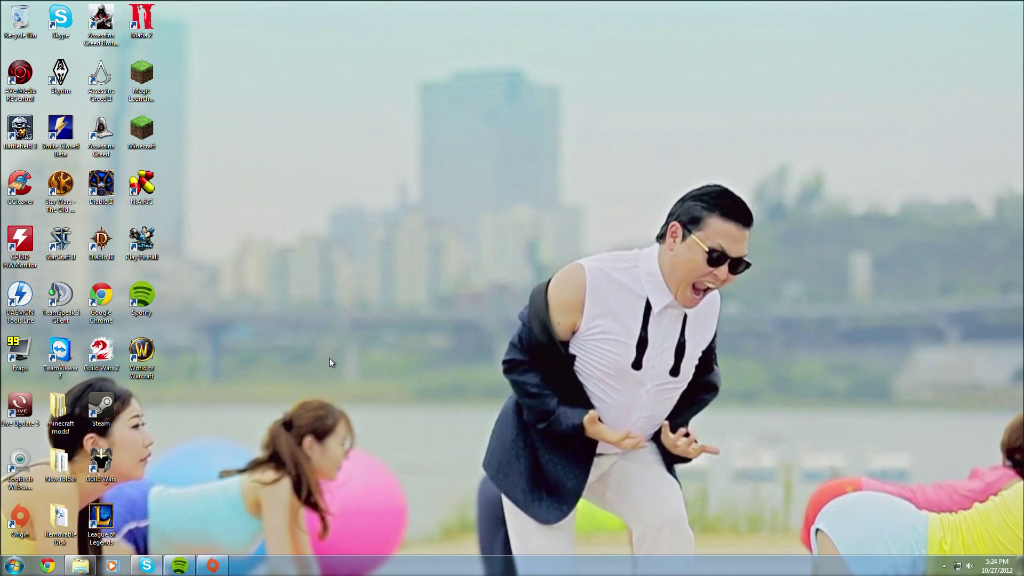
# - Browse to I:\Steam\steamapps\common\Crysis Warhead in Explorer
pyautogui.click(47, 565)
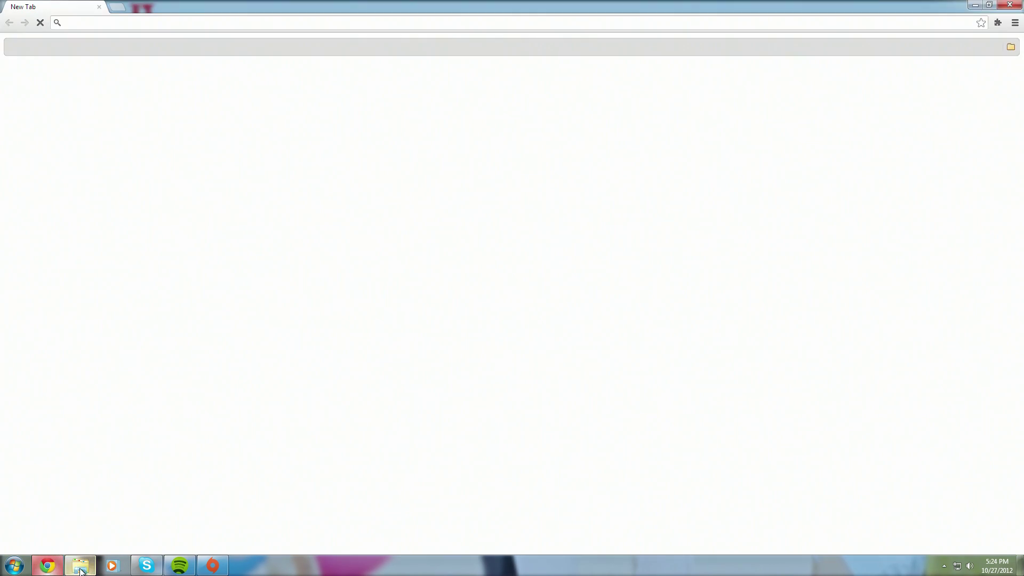
pyautogui.click(80, 565)
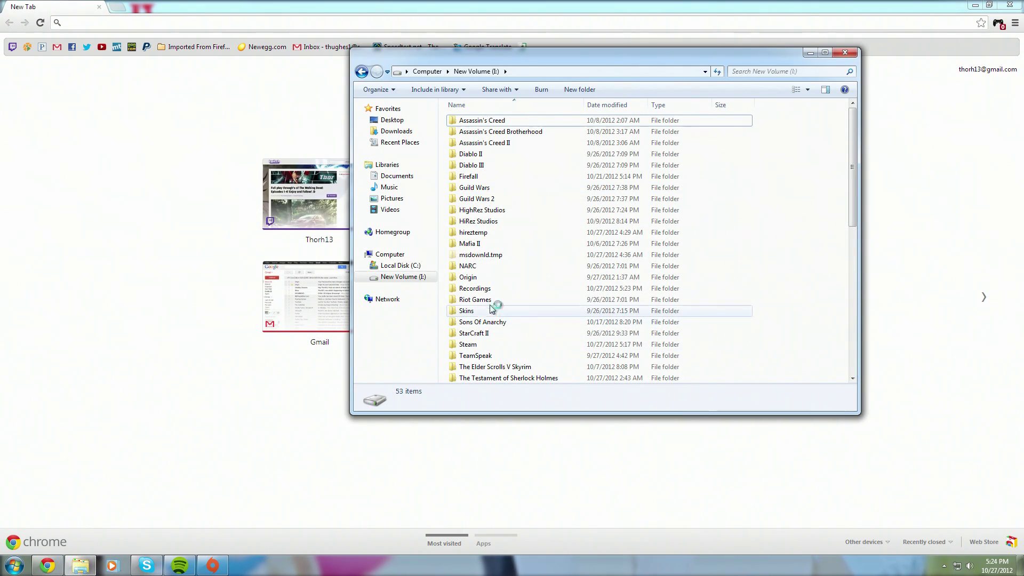
pyautogui.doubleClick(482, 347)
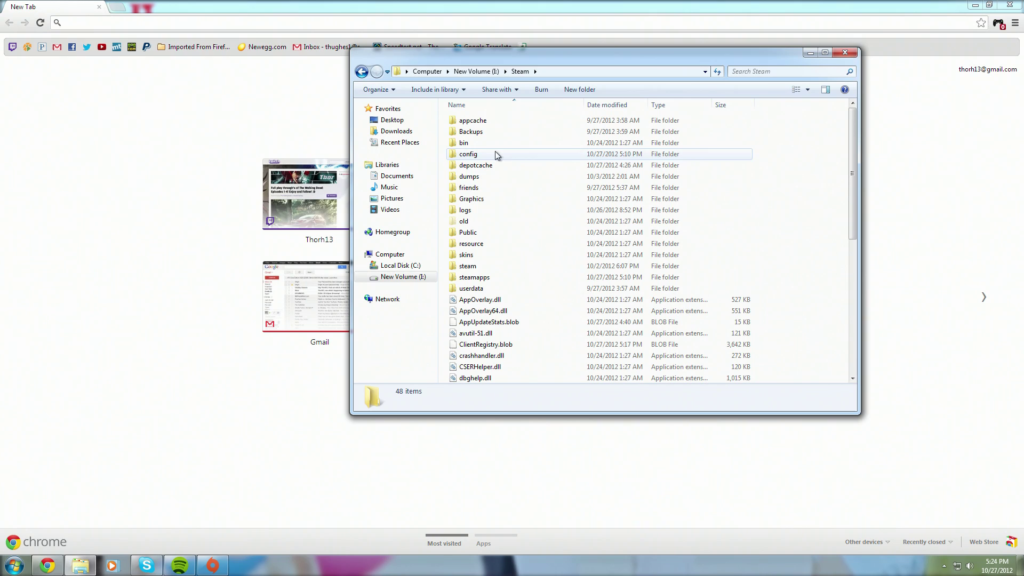
pyautogui.click(482, 280)
pyautogui.doubleClick(482, 279)
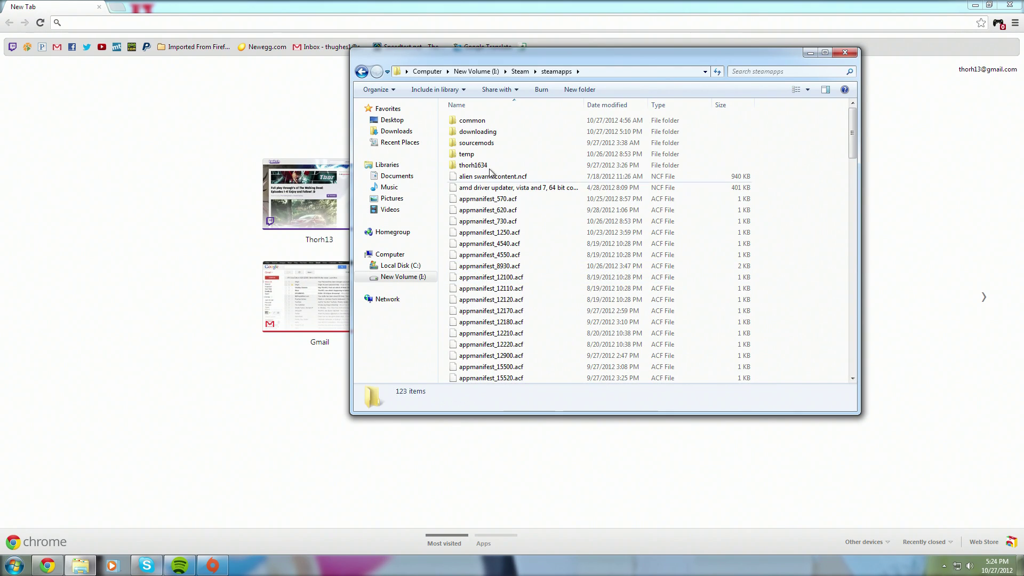
pyautogui.doubleClick(483, 120)
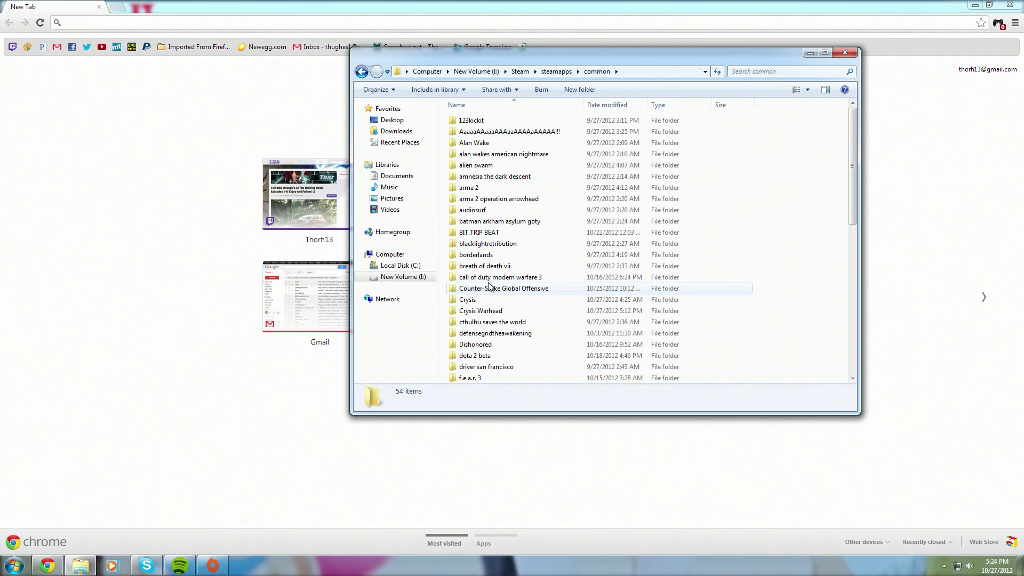
pyautogui.doubleClick(486, 311)
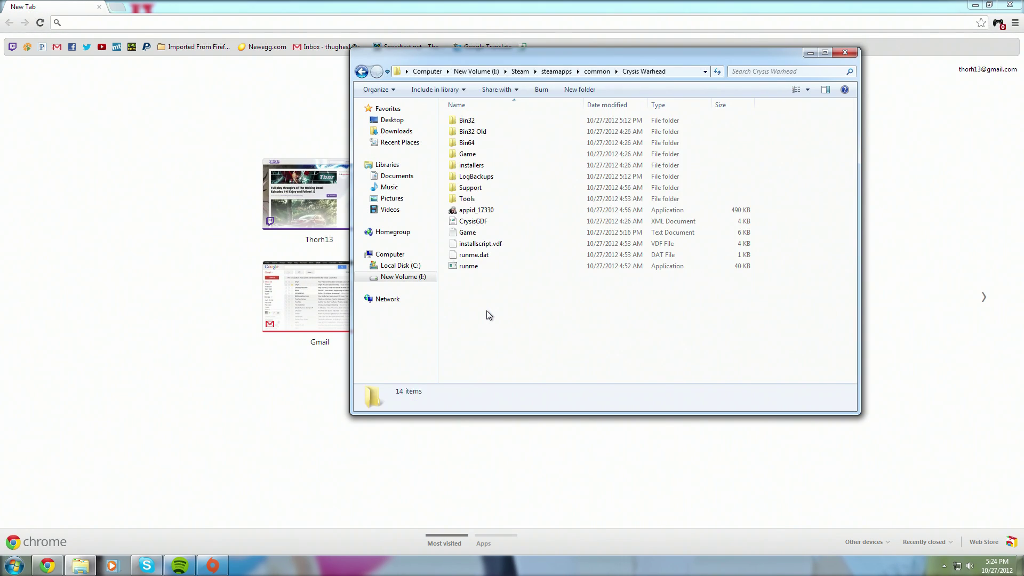
# - Rename the Bin32 folder to 'Bin32 new'
pyautogui.rightClick(470, 127)
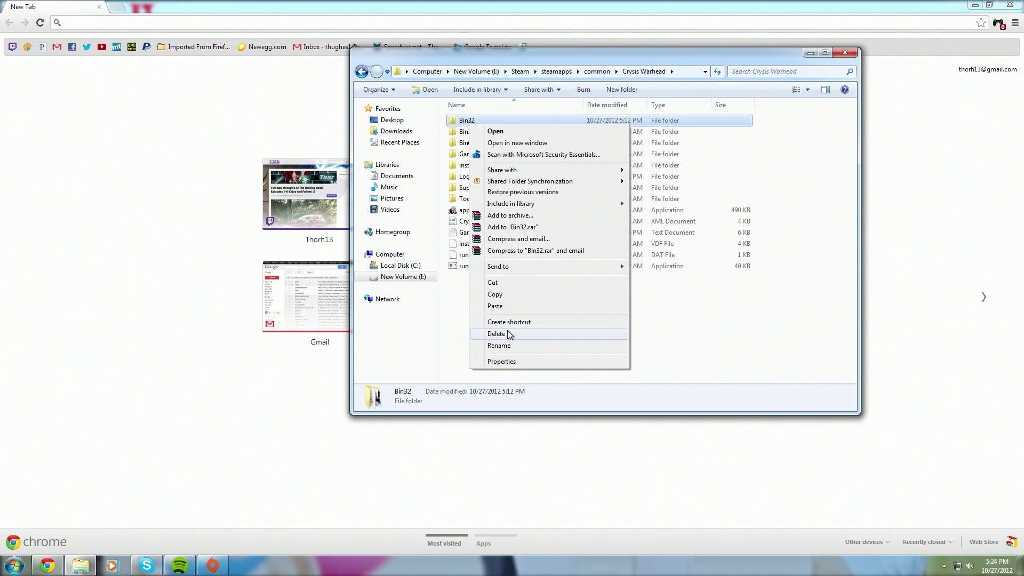
pyautogui.click(508, 346)
pyautogui.click(488, 121)
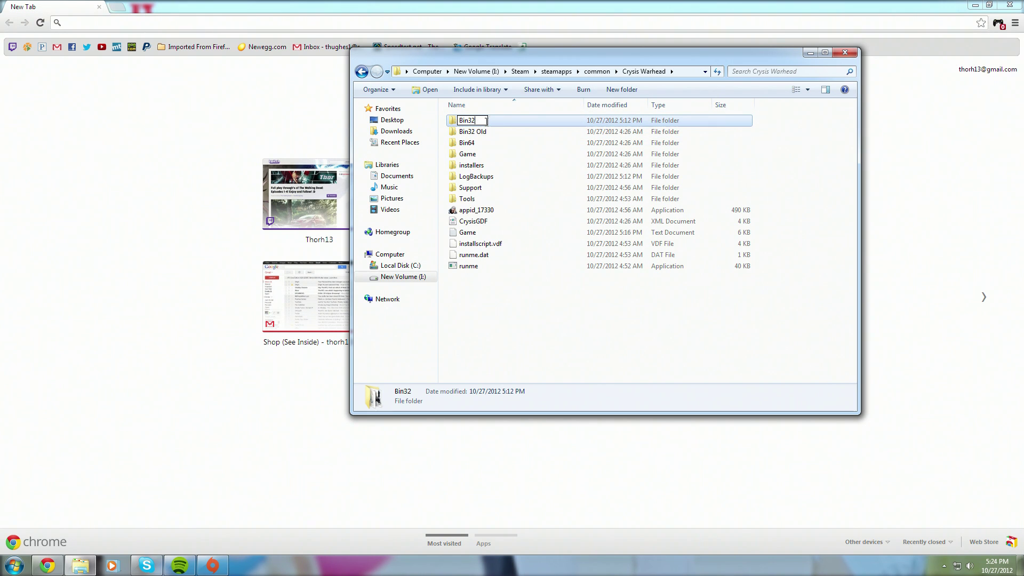
pyautogui.write('new')
pyautogui.click(488, 134)
# - Rename the 'Bin32 Old' folder to 'Bin32'
pyautogui.rightClick(489, 133)
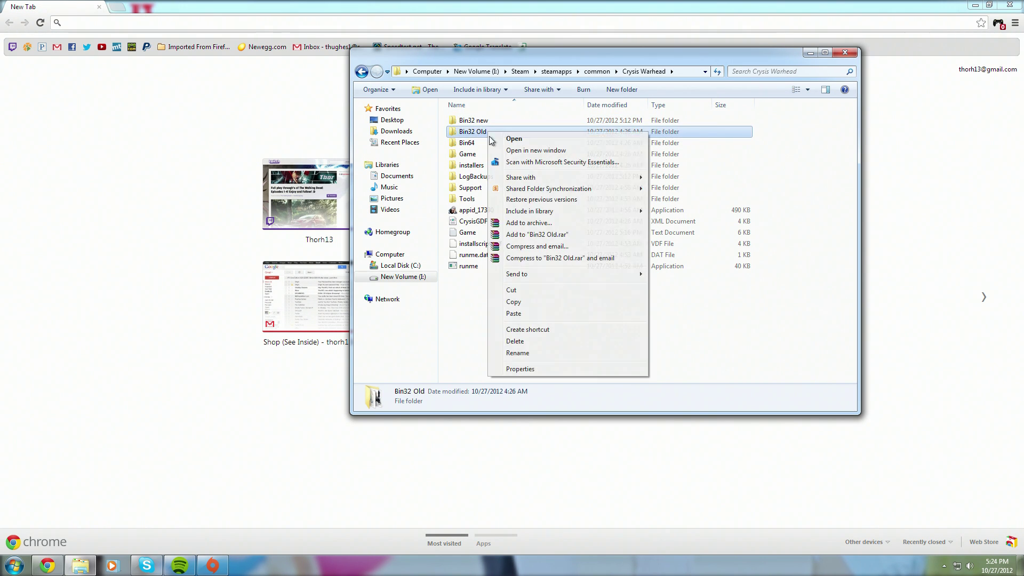
pyautogui.click(532, 352)
pyautogui.press('End')
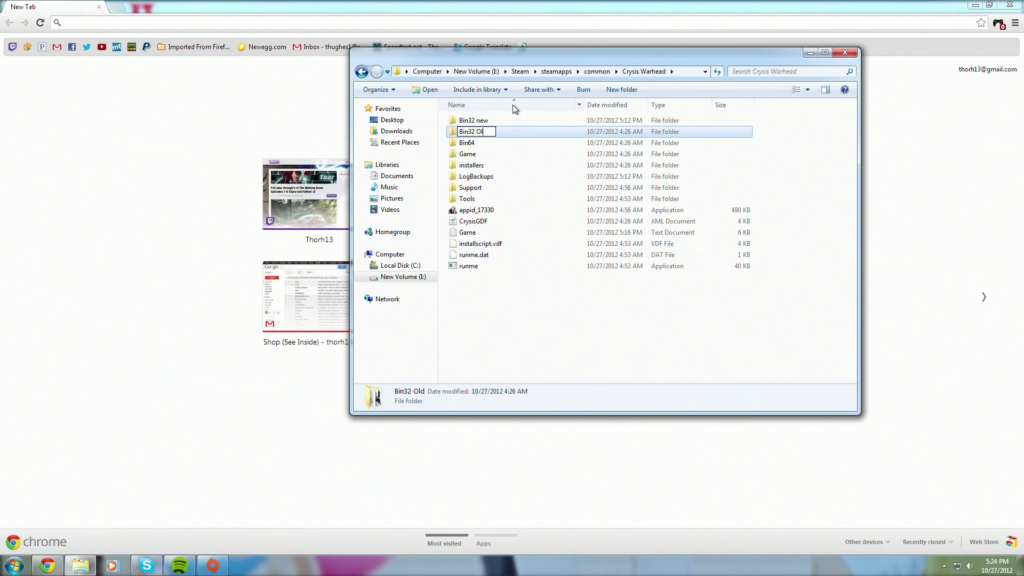
pyautogui.press('BackSpace')
pyautogui.press('BackSpace')
pyautogui.press('BackSpace')
pyautogui.press('BackSpace')
pyautogui.click(533, 327)
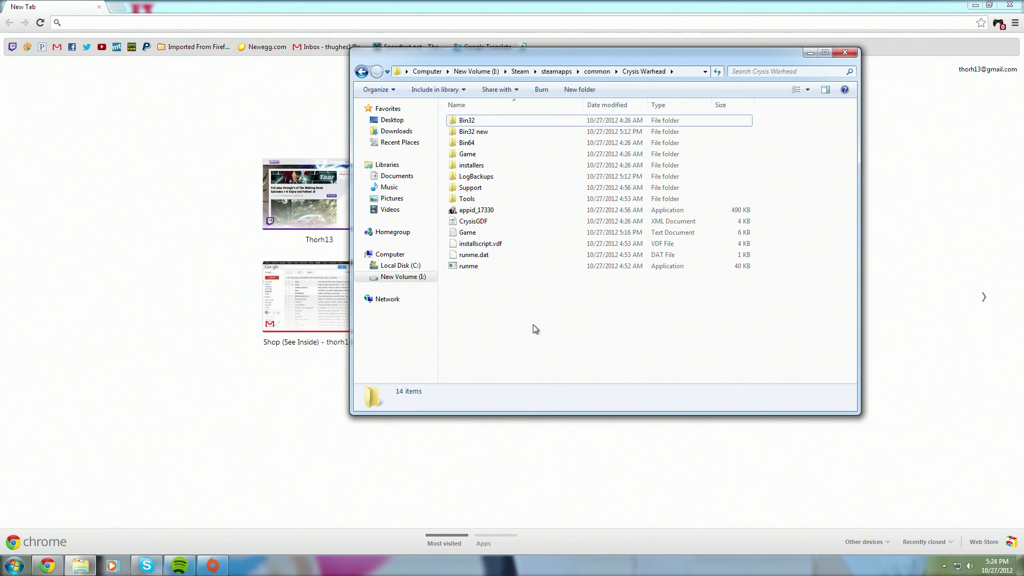
# - Check that the renamed Bin32 folder's name is correct, leaving it unchanged
pyautogui.rightClick(476, 122)
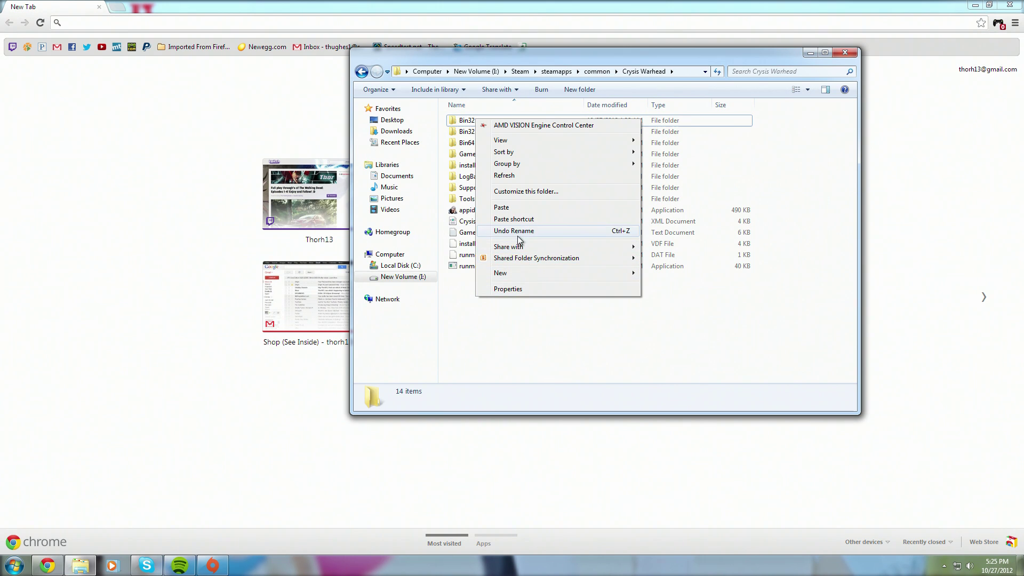
pyautogui.click(464, 121)
pyautogui.rightClick(463, 123)
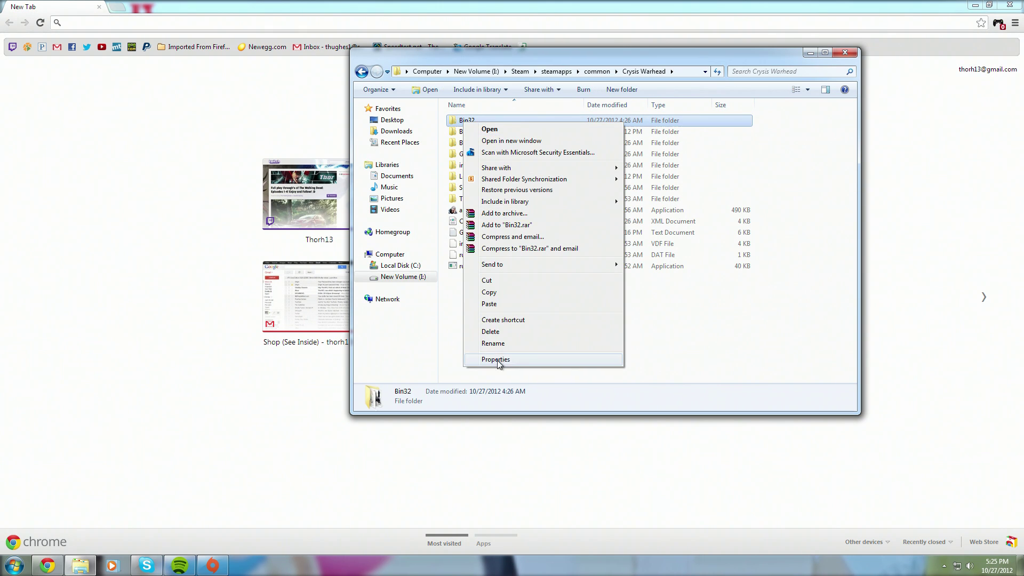
pyautogui.click(492, 344)
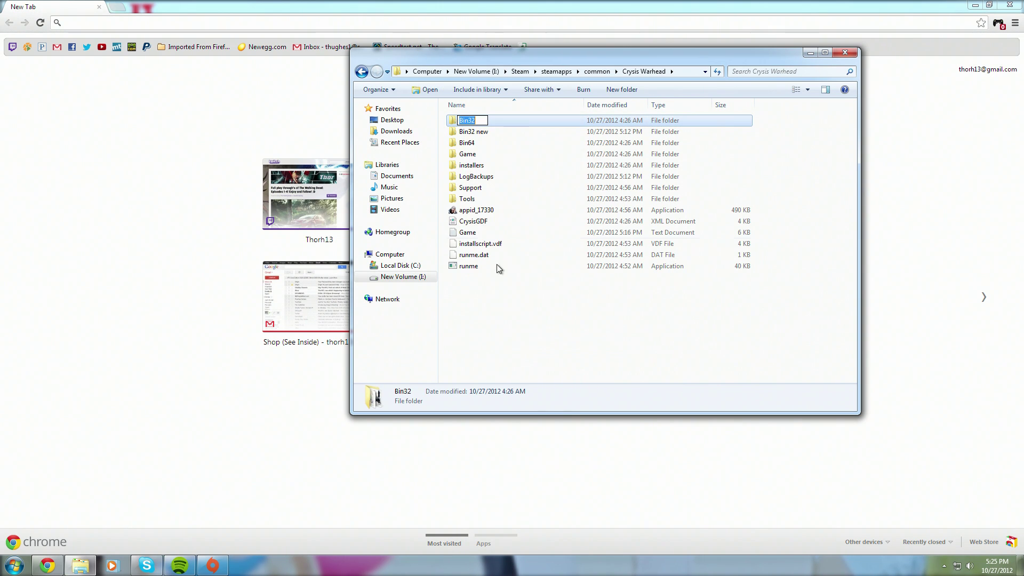
pyautogui.click(479, 122)
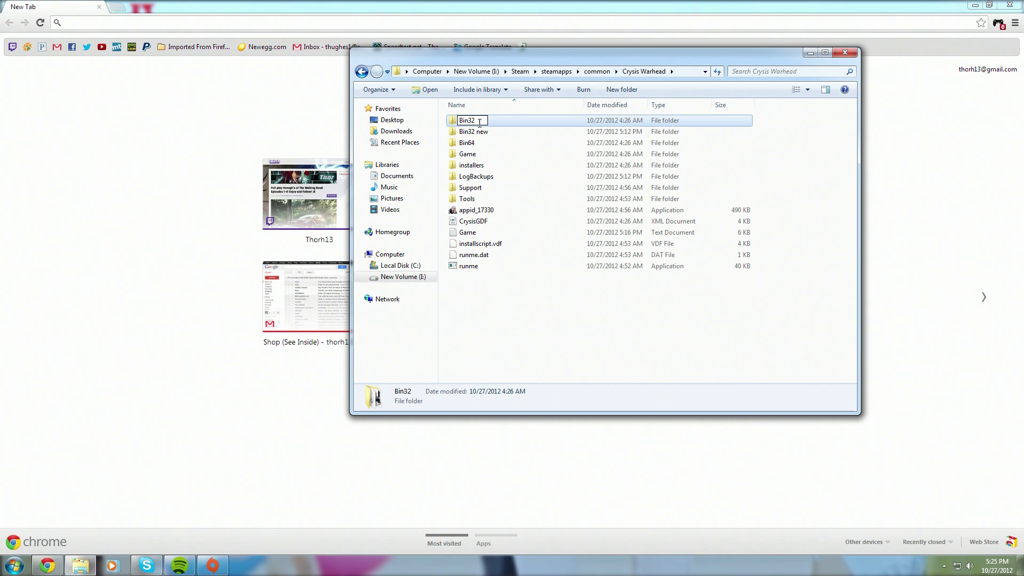
pyautogui.click(501, 347)
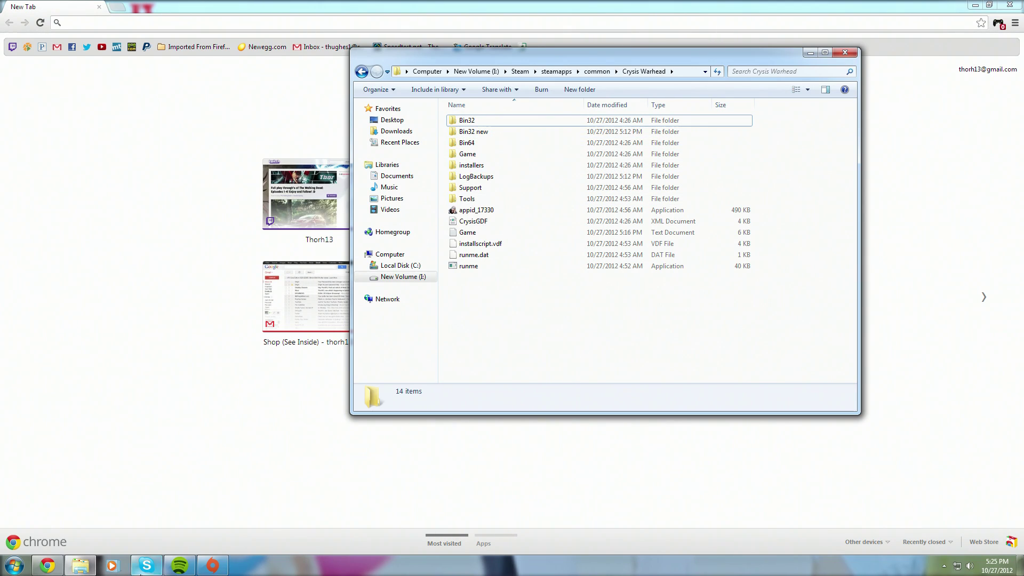
# - Play Crysis Warhead from the Steam library, then close the crashed game and dismiss Steam's error
pyautogui.click(944, 565)
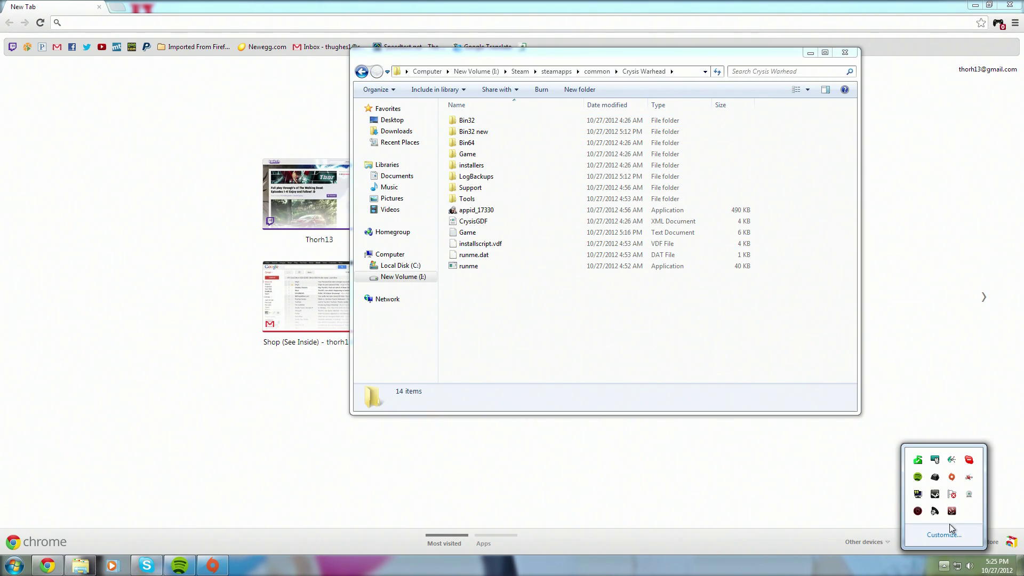
pyautogui.doubleClick(920, 495)
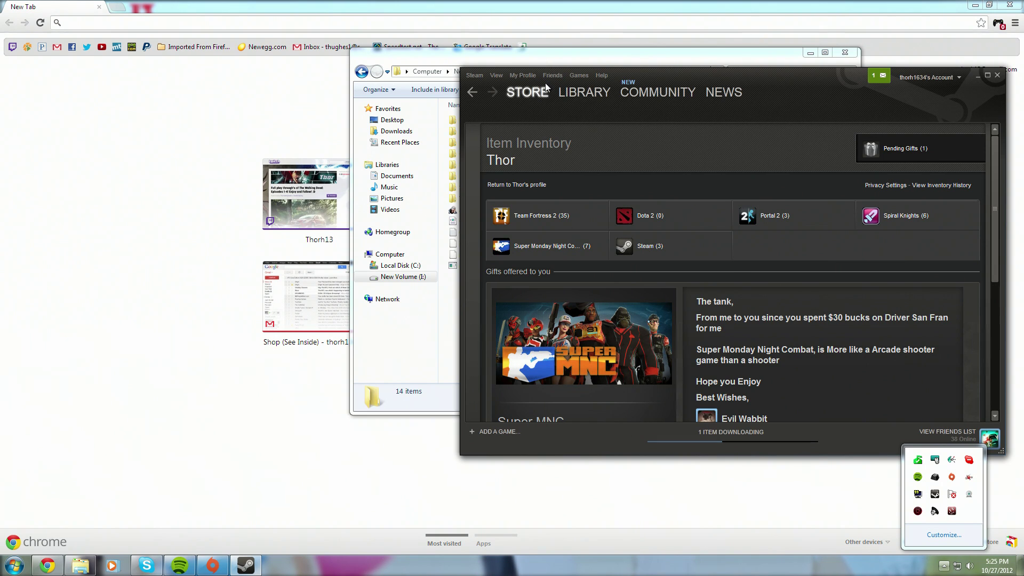
pyautogui.click(585, 92)
pyautogui.click(503, 339)
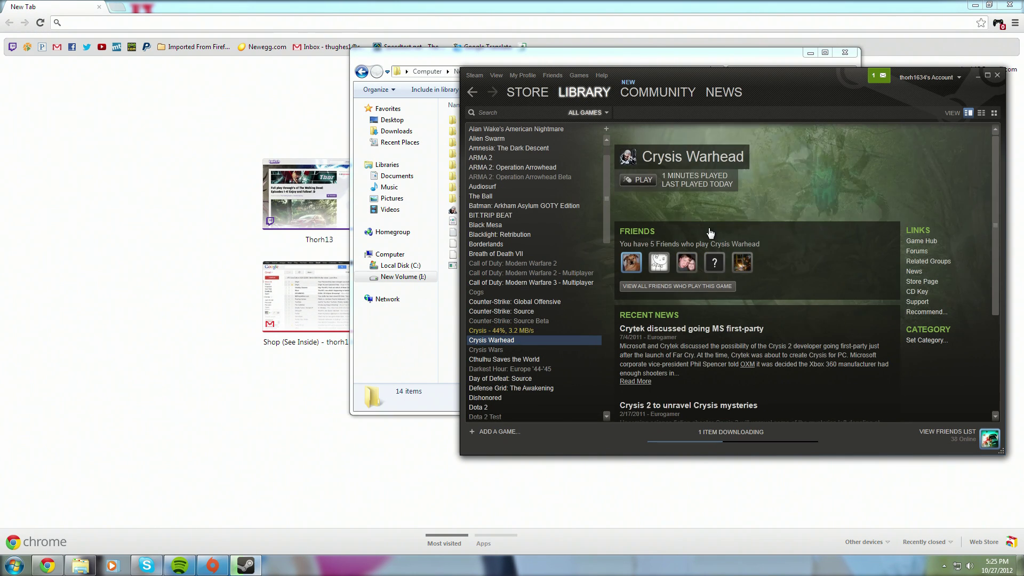
pyautogui.click(639, 183)
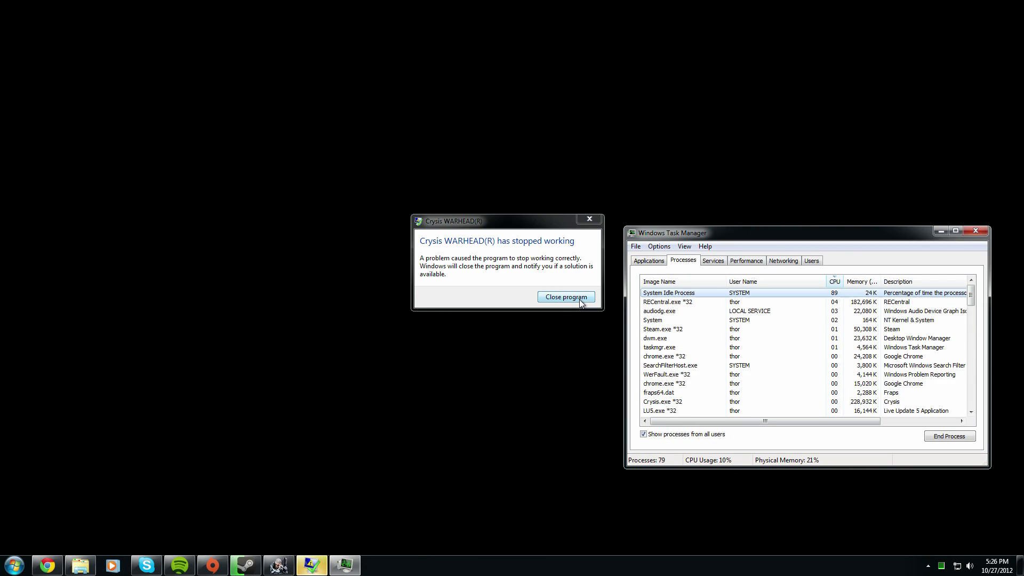
pyautogui.click(581, 303)
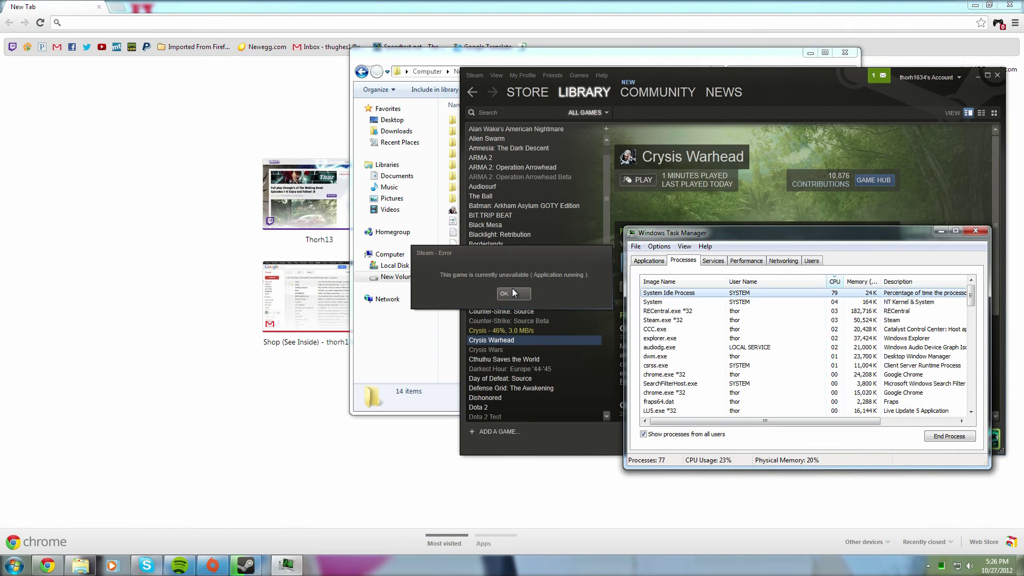
pyautogui.click(512, 291)
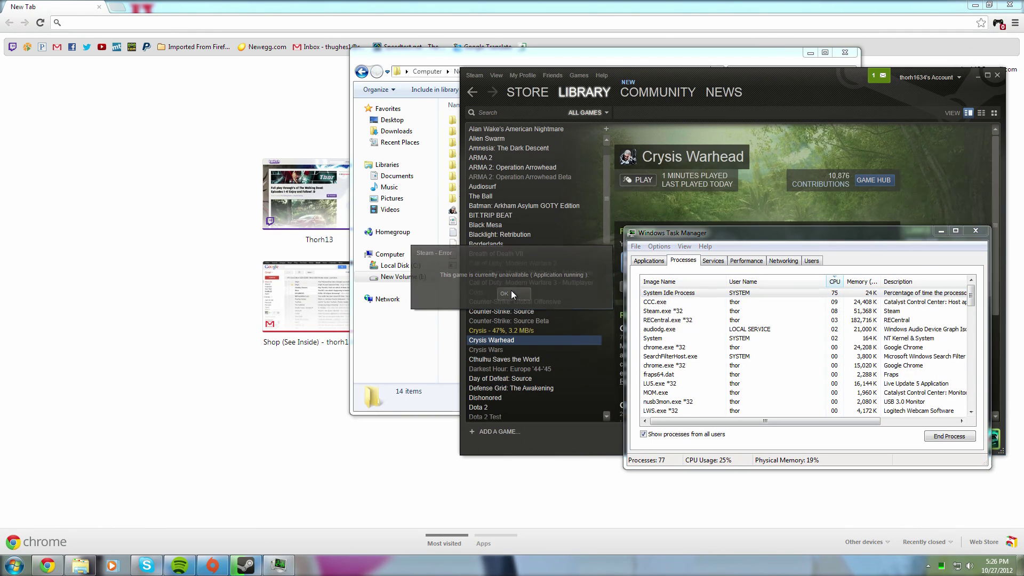
# - Open the Bin64 folder to look through its files
pyautogui.click(406, 336)
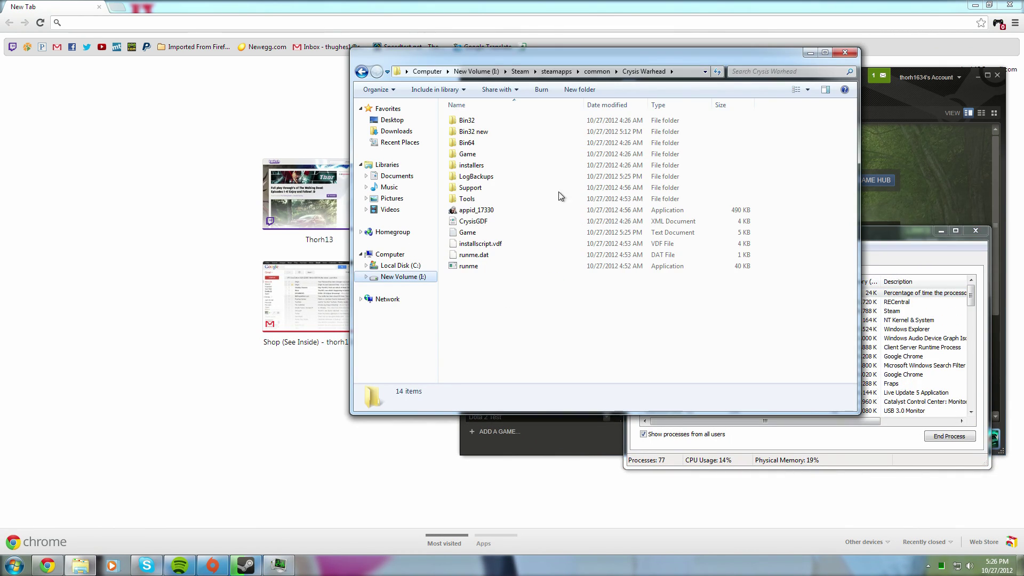
pyautogui.rightClick(472, 133)
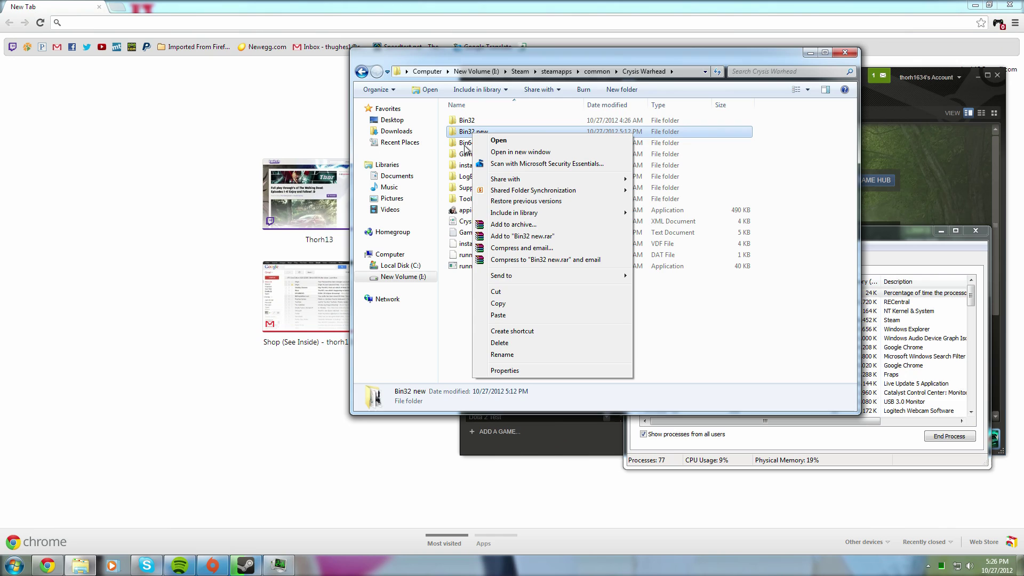
pyautogui.click(465, 143)
pyautogui.doubleClick(465, 143)
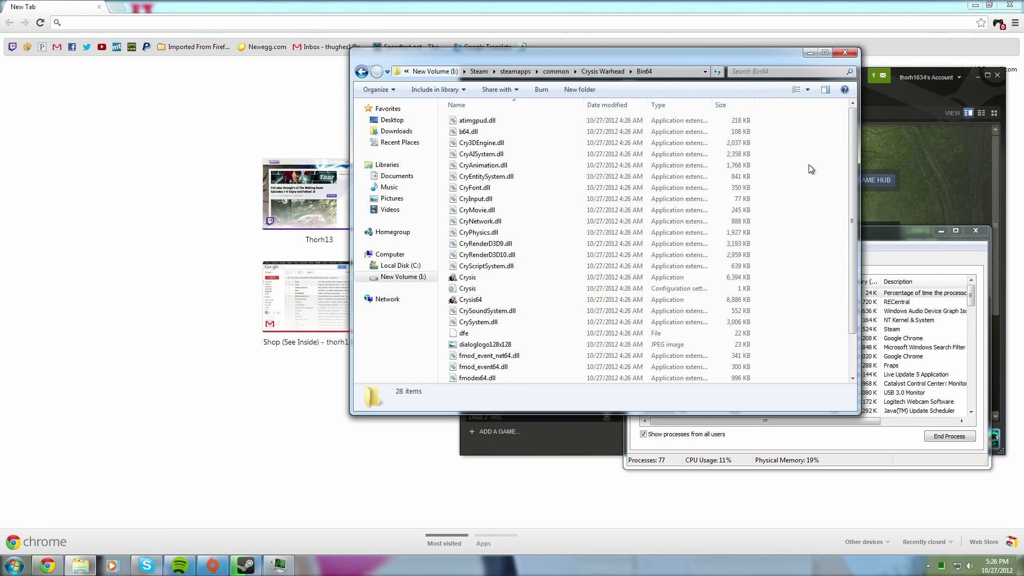
pyautogui.moveTo(807, 126)
pyautogui.mouseDown()
pyautogui.moveTo(760, 132)
pyautogui.moveTo(718, 179)
pyautogui.moveTo(626, 448)
pyautogui.moveTo(768, 208)
pyautogui.moveTo(803, 119)
pyautogui.mouseUp()
pyautogui.click(805, 149)
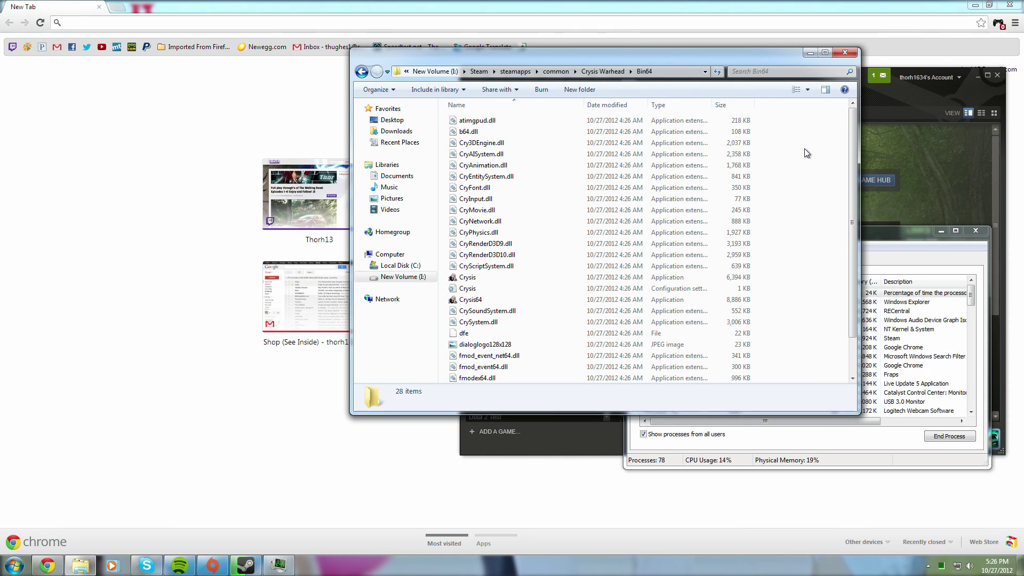
# - Select all 28 files in Bin64, then check the contents of Bin32 new
pyautogui.click(362, 72)
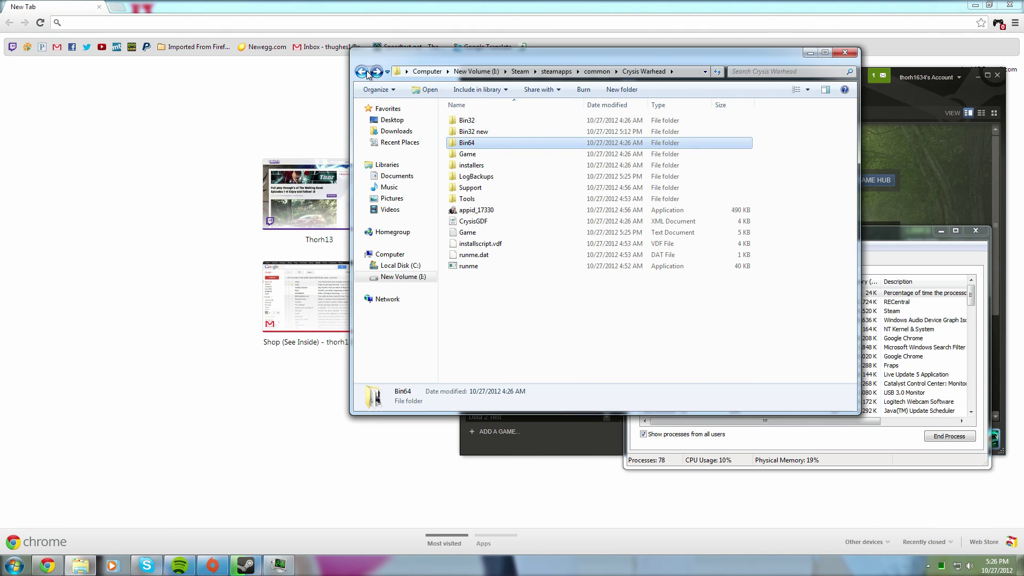
pyautogui.doubleClick(474, 145)
pyautogui.moveTo(811, 155); pyautogui.dragTo(551, 415)
pyautogui.rightClick(572, 311)
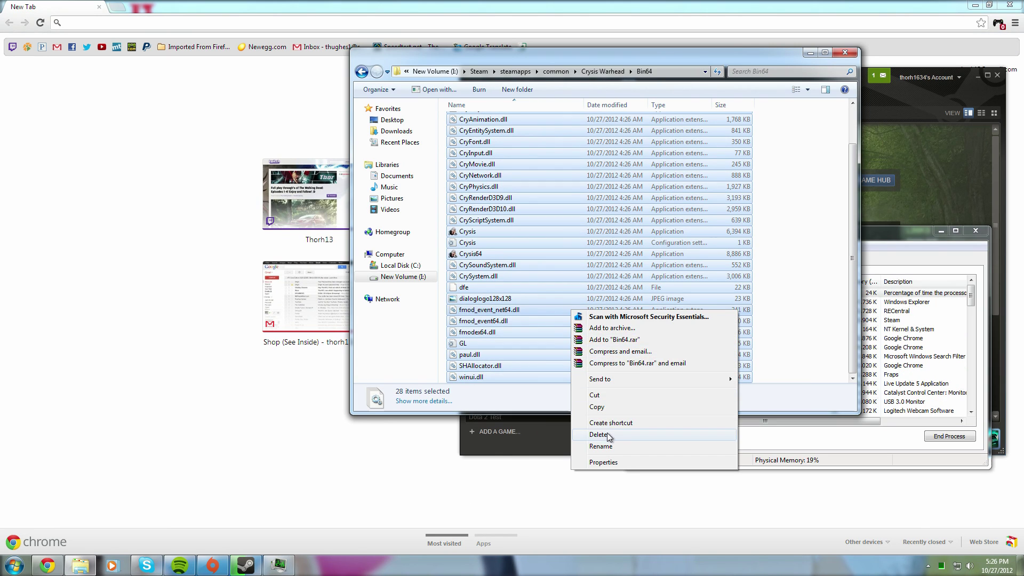
pyautogui.click(595, 395)
pyautogui.click(362, 71)
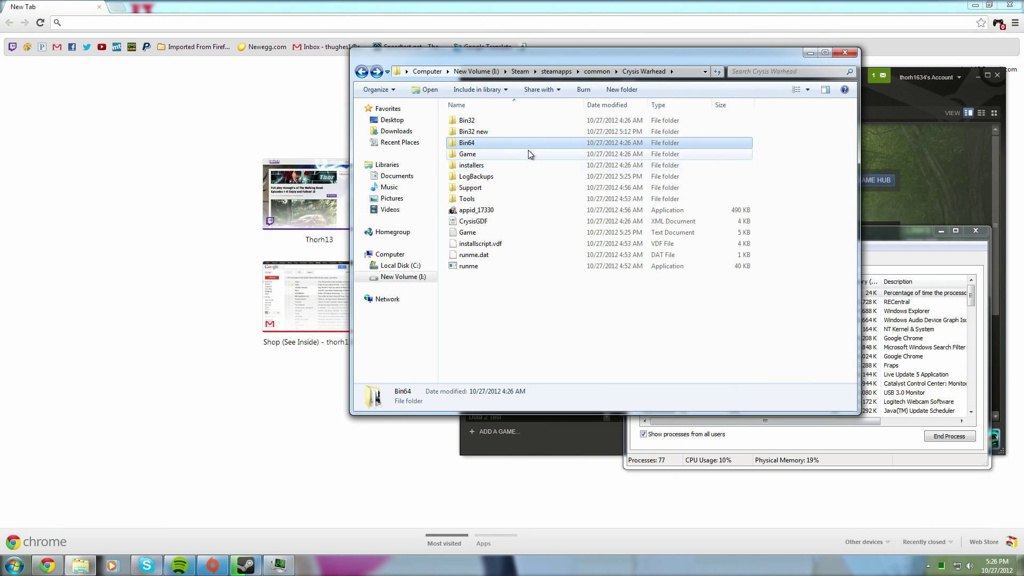
pyautogui.doubleClick(492, 131)
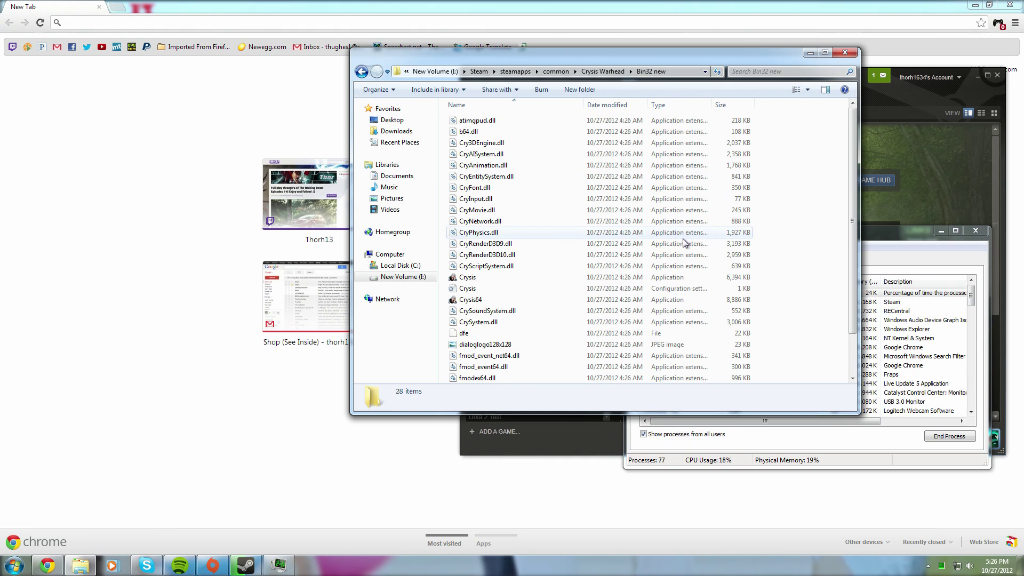
pyautogui.click(362, 72)
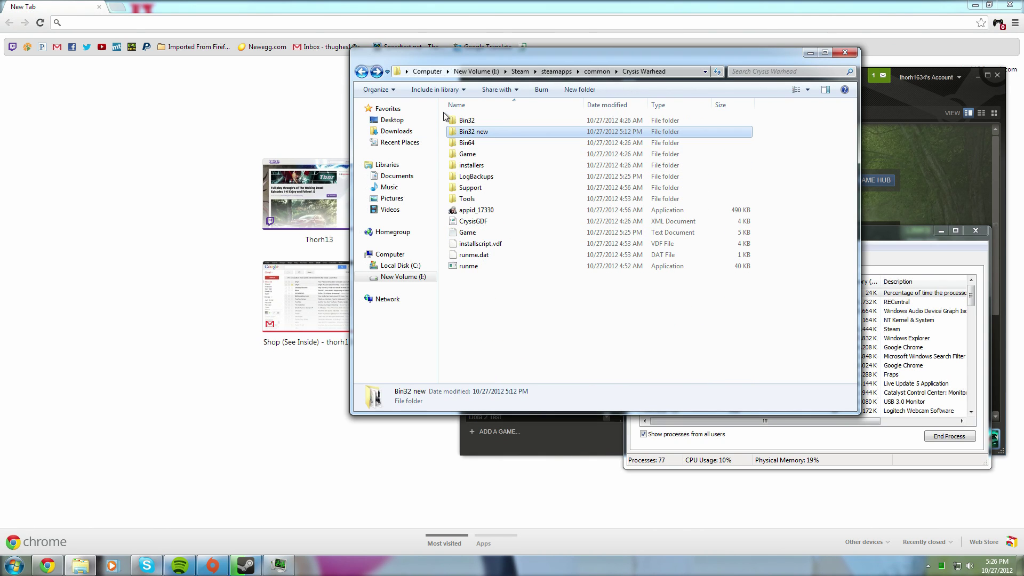
# - Rename the current Bin32 folder to 'Bin32 old'
pyautogui.rightClick(479, 122)
pyautogui.click(520, 344)
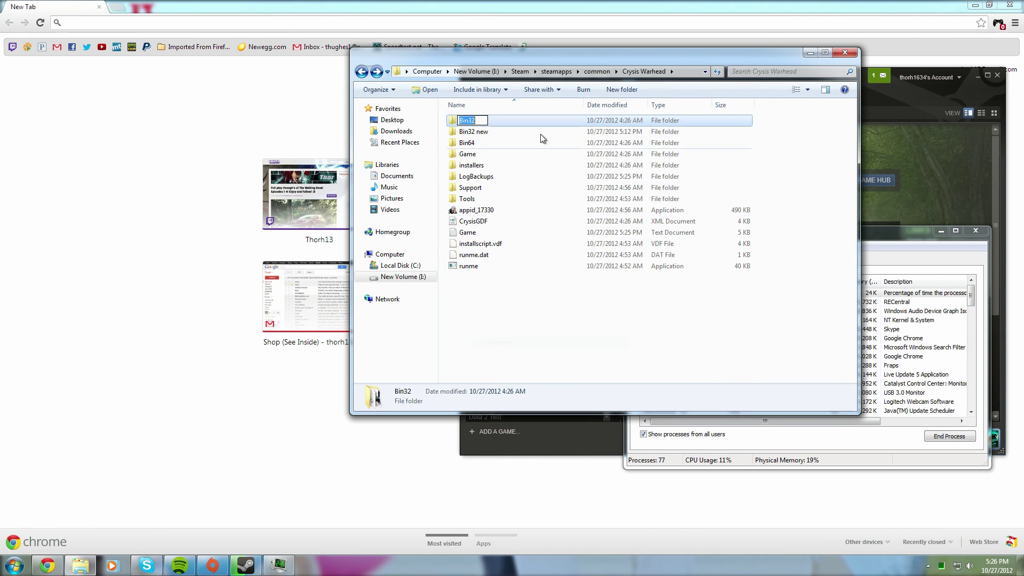
pyautogui.click(486, 120)
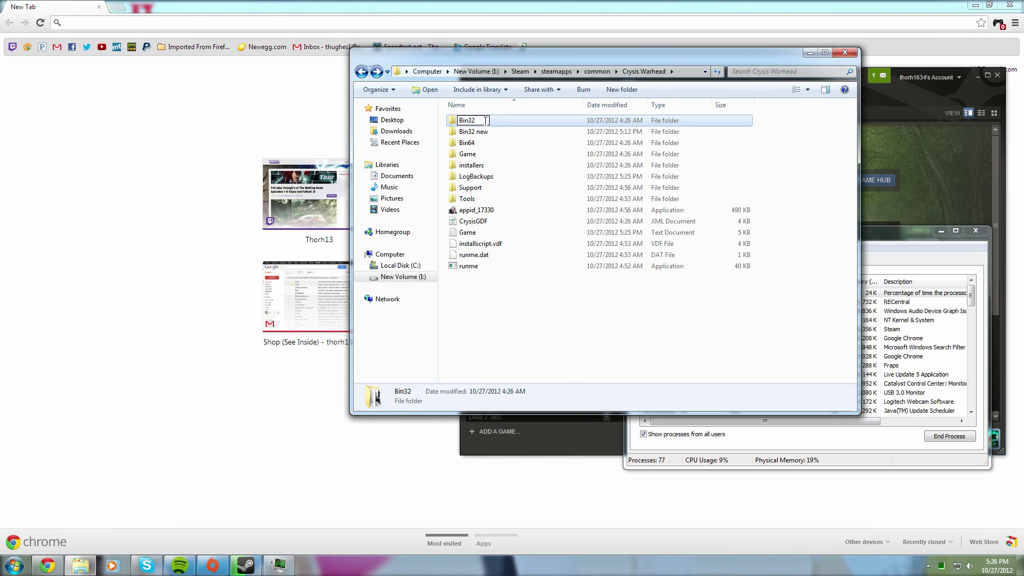
pyautogui.write('old')
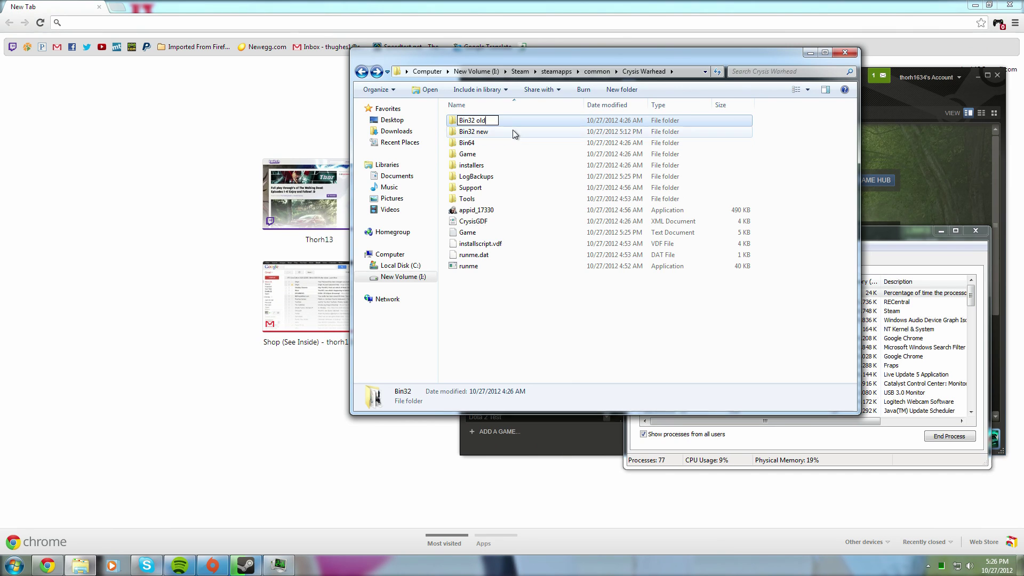
pyautogui.click(514, 133)
# - Rename 'Bin32 new' to 'Bin32'
pyautogui.rightClick(513, 132)
pyautogui.rightClick(482, 122)
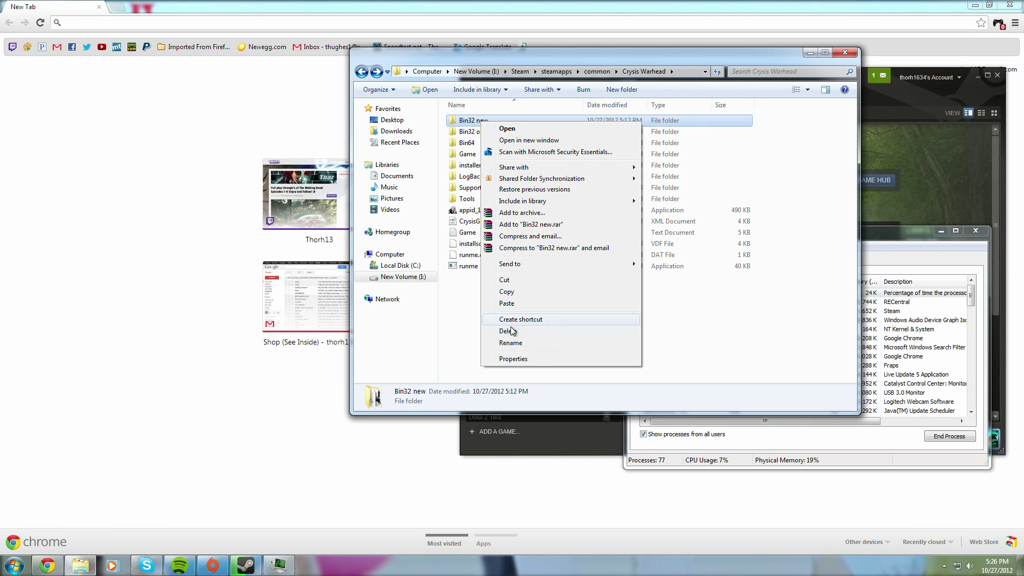
pyautogui.click(511, 343)
pyautogui.click(484, 121)
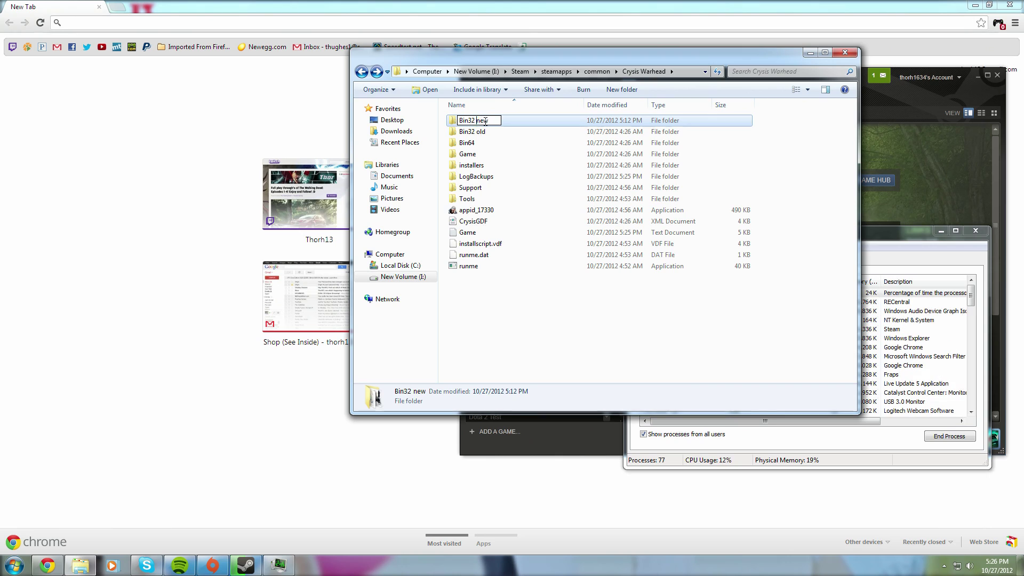
pyautogui.press('BackSpace')
pyautogui.press('BackSpace')
pyautogui.press('BackSpace')
pyautogui.press('BackSpace')
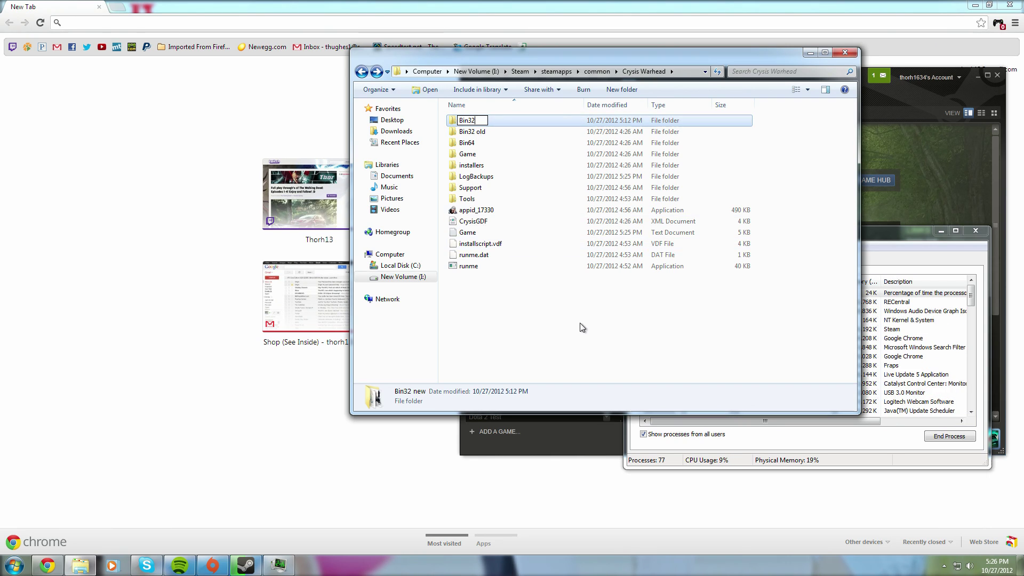
pyautogui.click(571, 365)
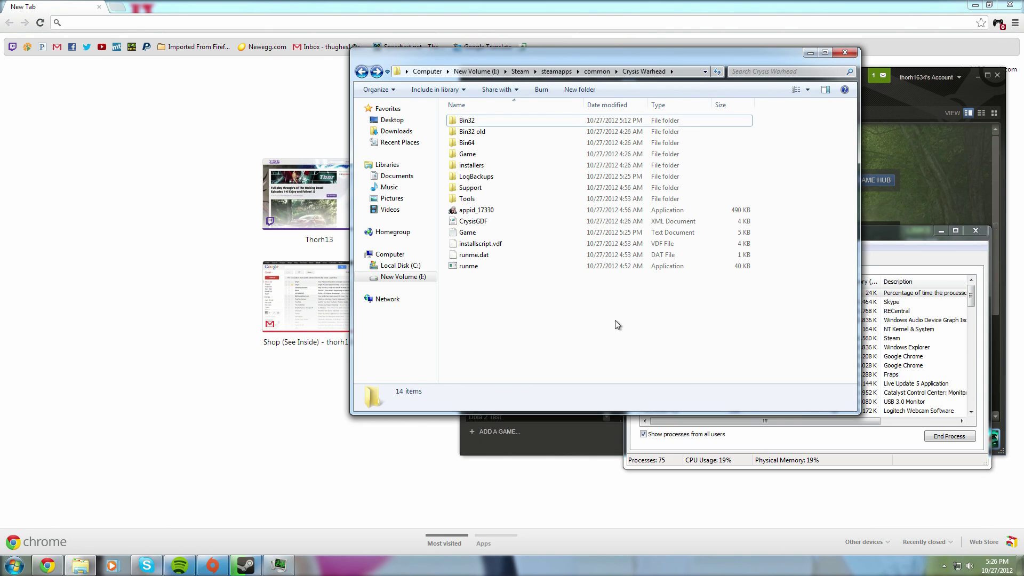
# - Close the game folder window and launch Crysis Warhead from its Steam library page
pyautogui.click(845, 52)
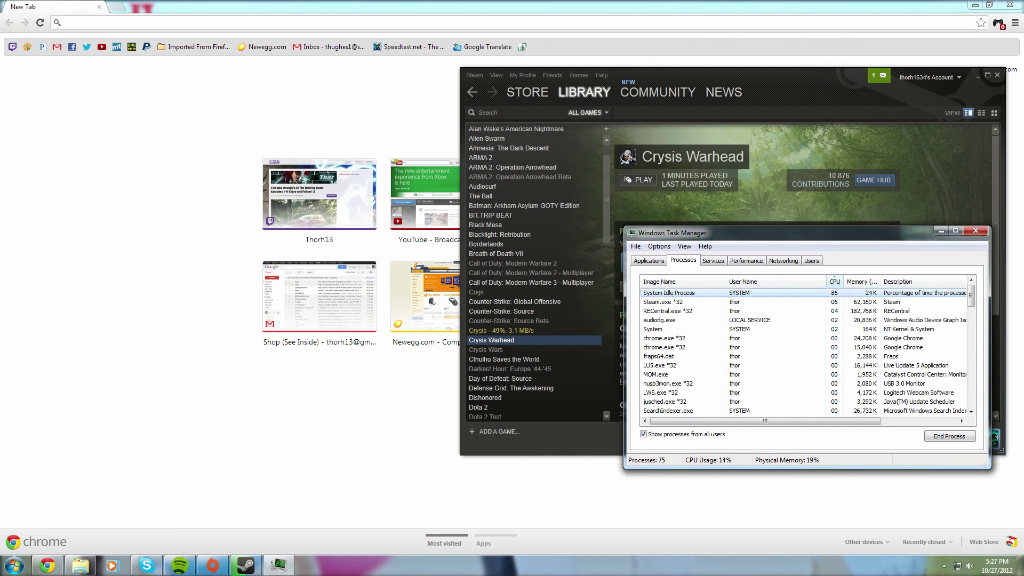
pyautogui.click(645, 193)
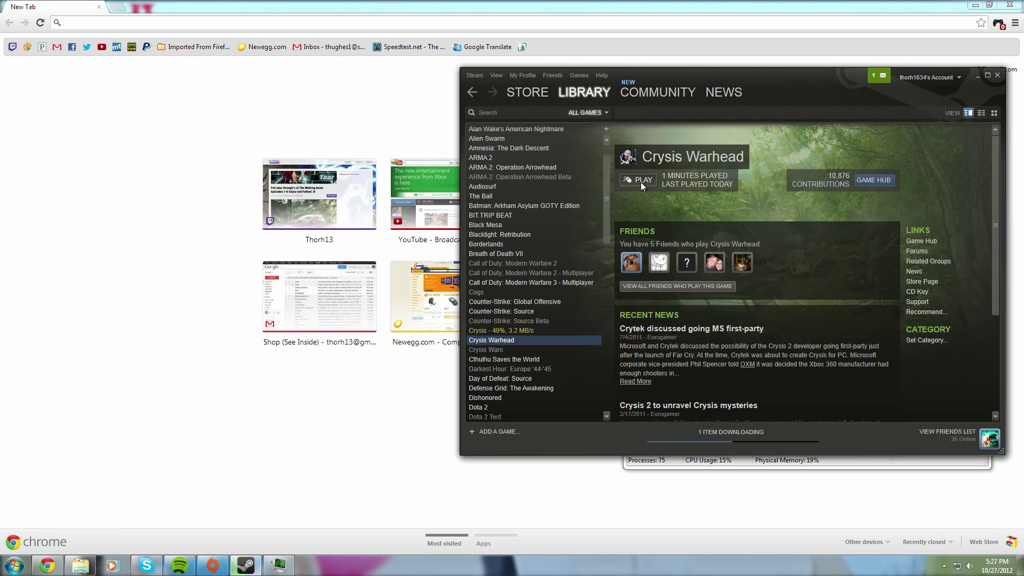
pyautogui.click(642, 181)
# - Check Task Manager's Applications and Processes lists to confirm Crysis Warhead is running
pyautogui.click(292, 567)
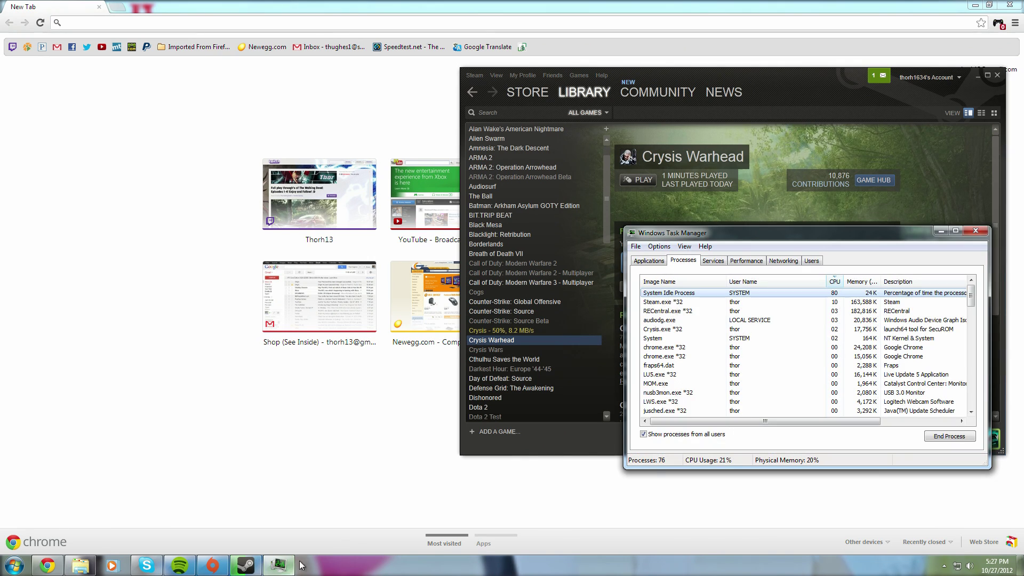
pyautogui.click(643, 261)
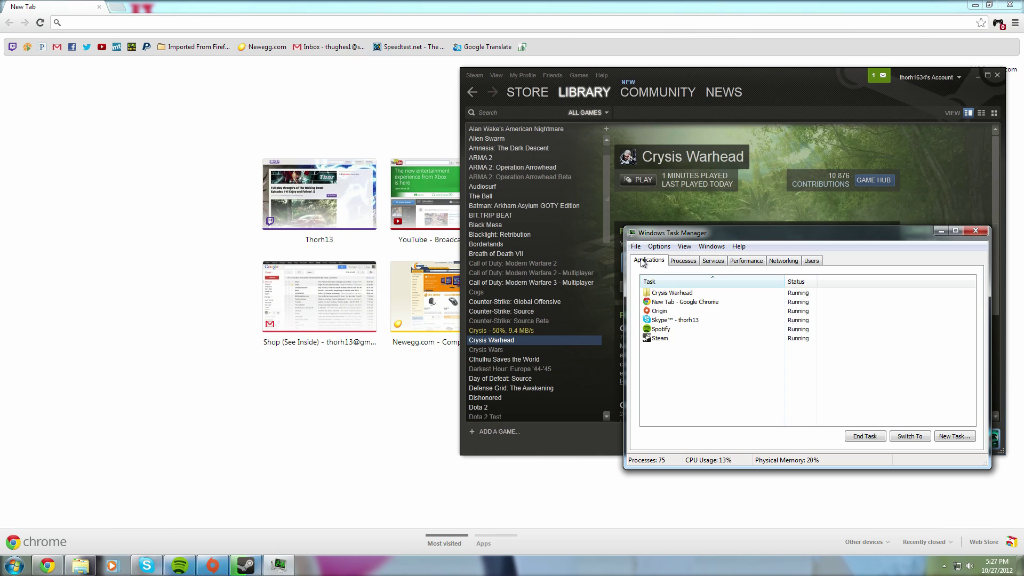
pyautogui.click(692, 262)
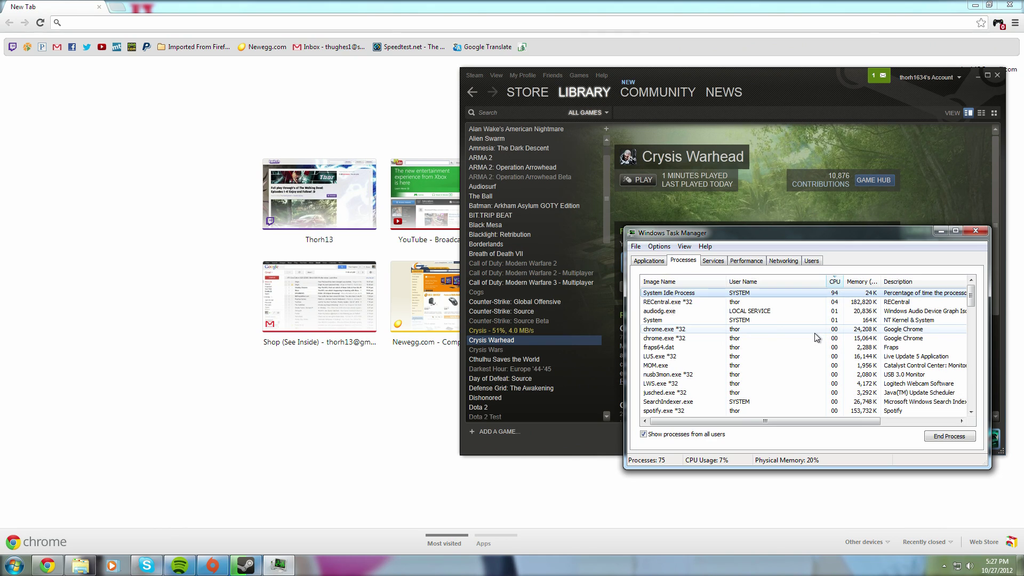
pyautogui.click(735, 210)
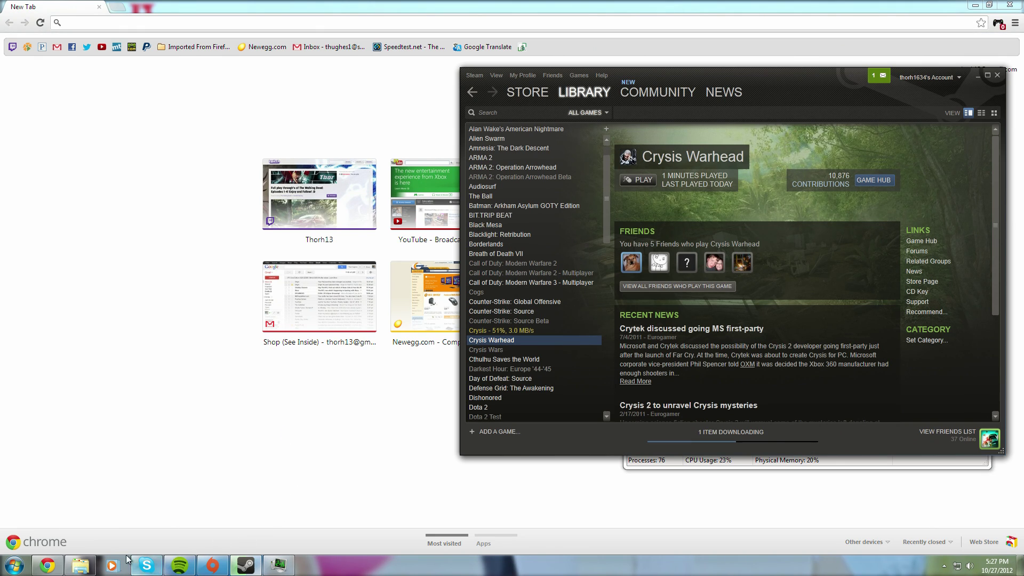
pyautogui.click(81, 566)
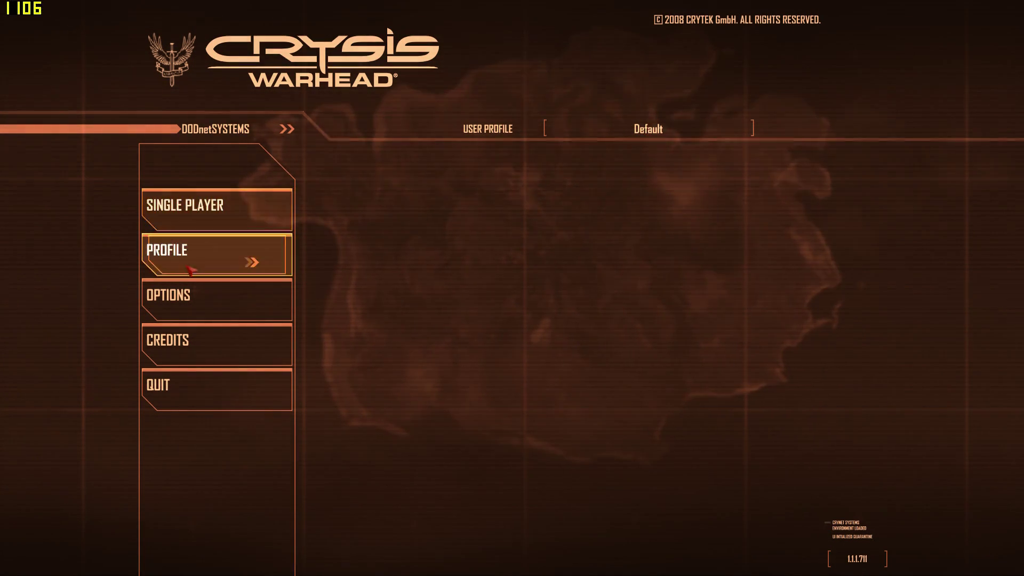
# - Choose PROFILE in the Crysis Warhead main menu to see the Default profile
pyautogui.click(203, 253)
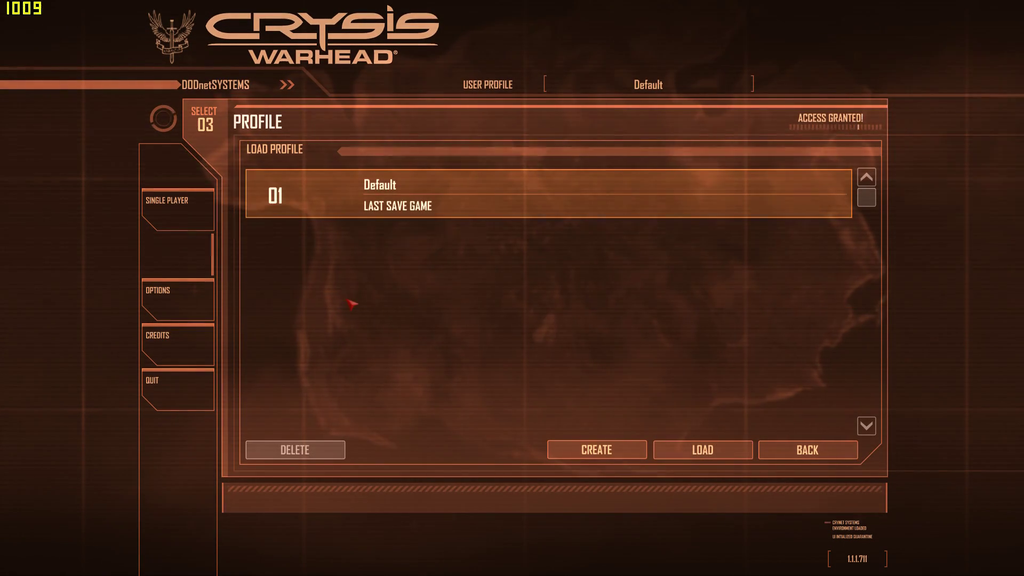